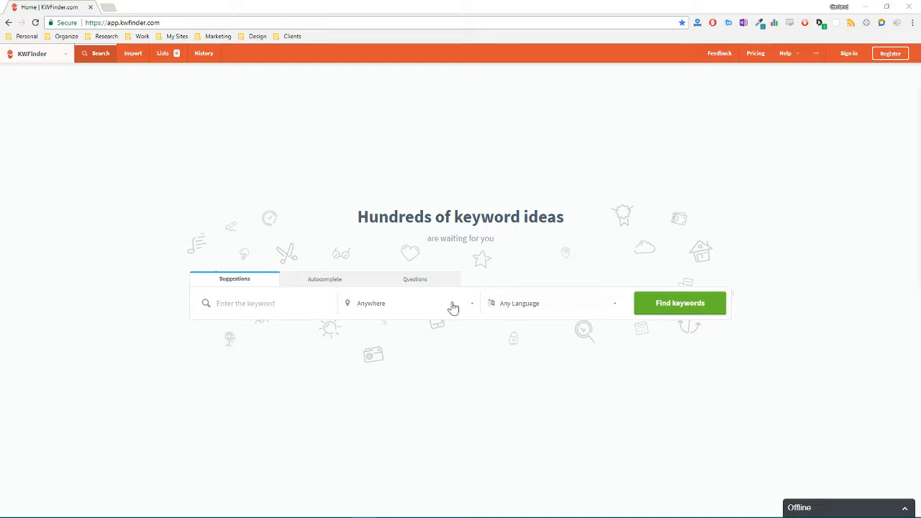
{"action": "left_click", "coordinate": [65, 56]}
{"action": "left_click", "coordinate": [65, 56]}
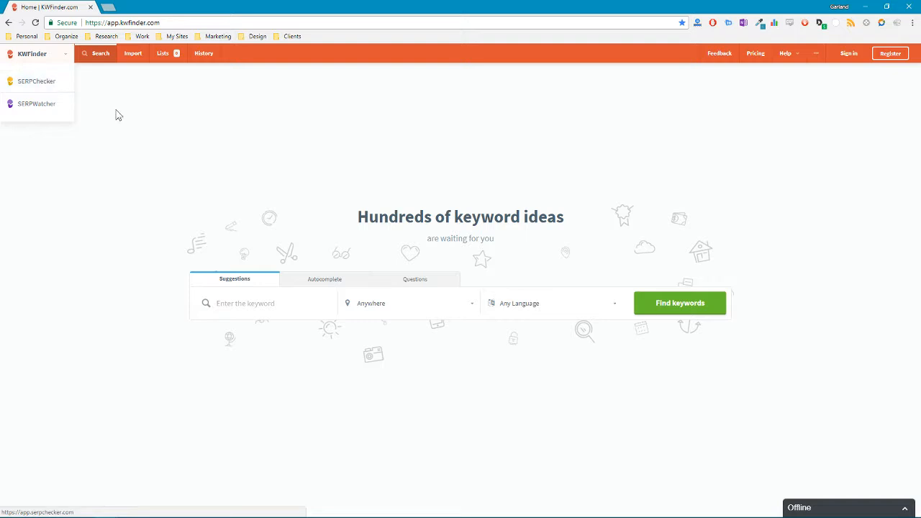
{"action": "left_click", "coordinate": [171, 120]}
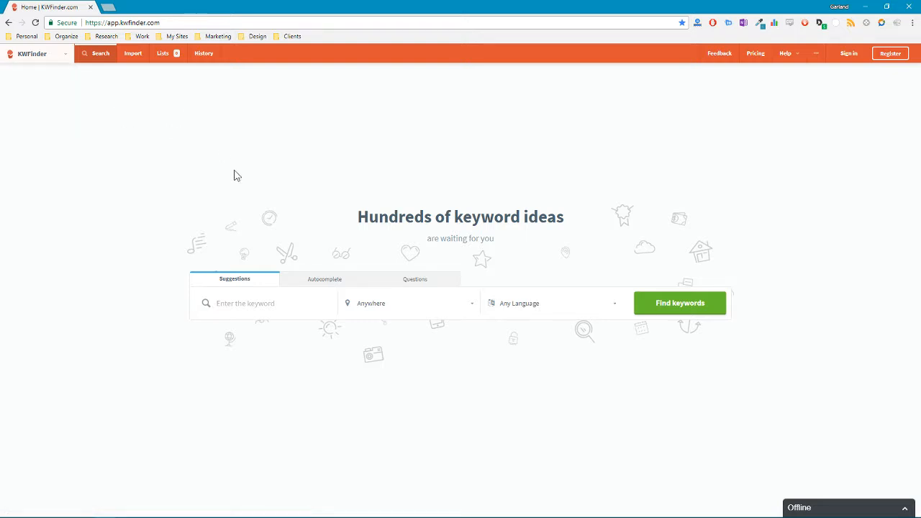
Step: Find keyword suggestions for "time management" with the location left at Anywhere and the language set to English
{"action": "left_click", "coordinate": [245, 304]}
{"action": "type", "text": "time management"}
{"action": "left_click", "coordinate": [461, 309]}
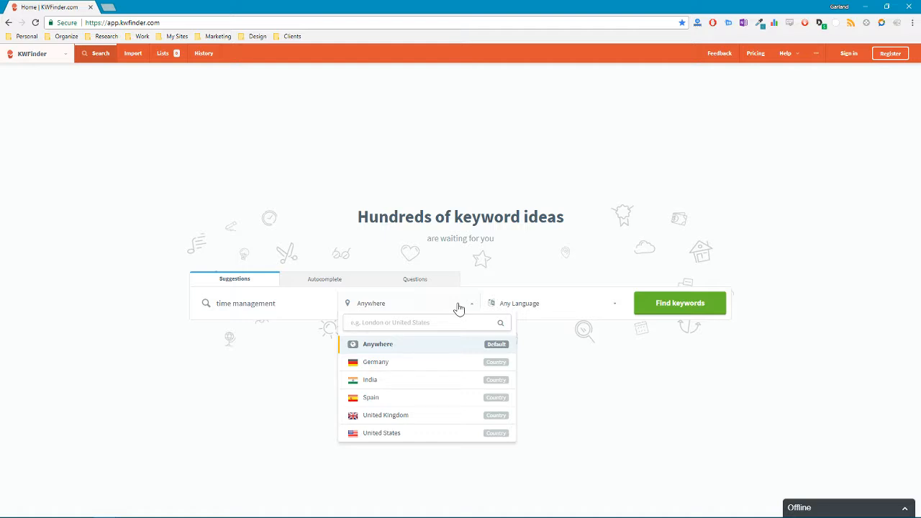
{"action": "left_click", "coordinate": [602, 390]}
{"action": "left_click", "coordinate": [602, 308]}
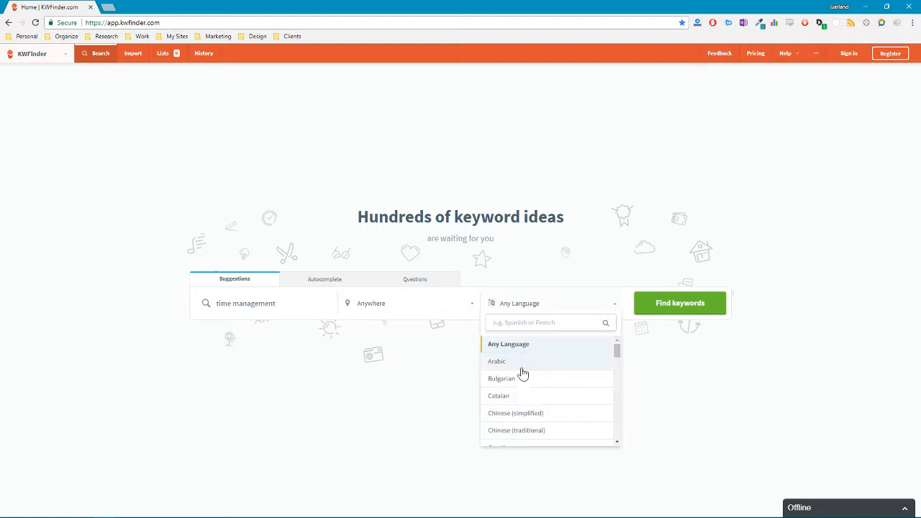
{"action": "scroll", "coordinate": [547, 413], "scroll_direction": "down", "scroll_amount": 2}
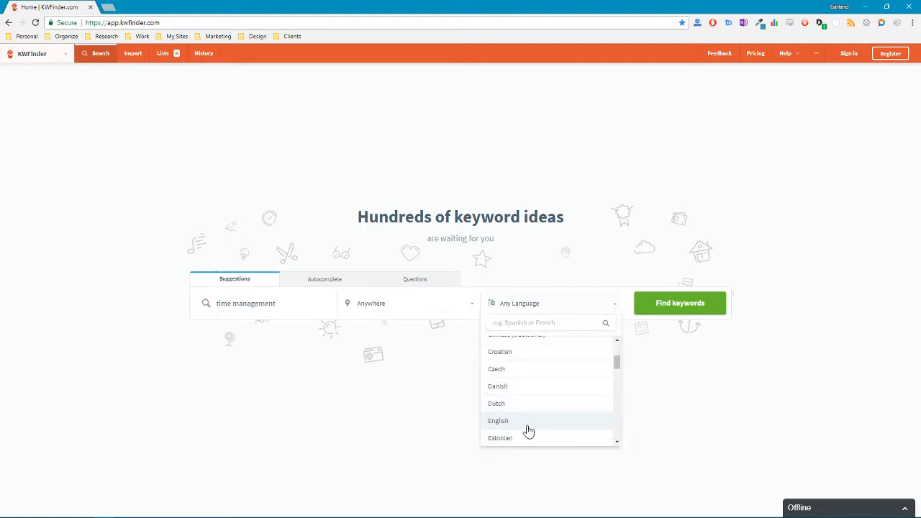
{"action": "left_click", "coordinate": [530, 427]}
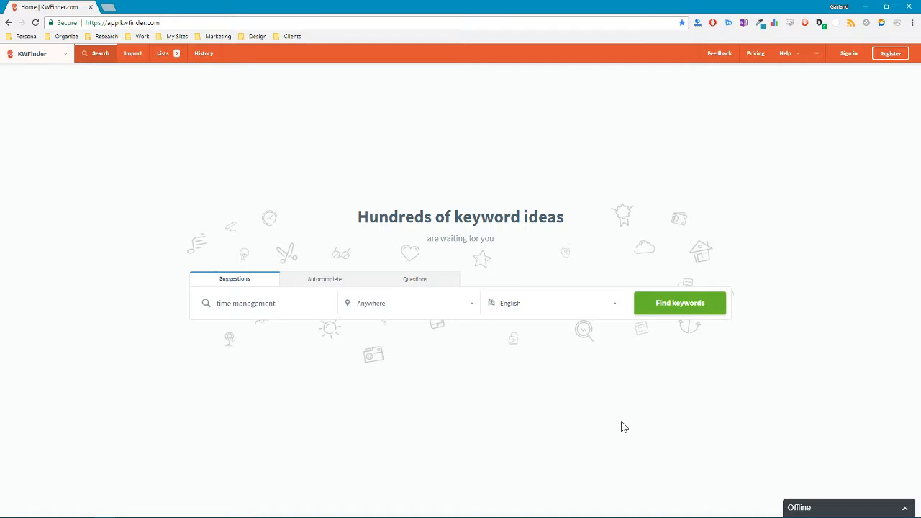
{"action": "left_click", "coordinate": [682, 308]}
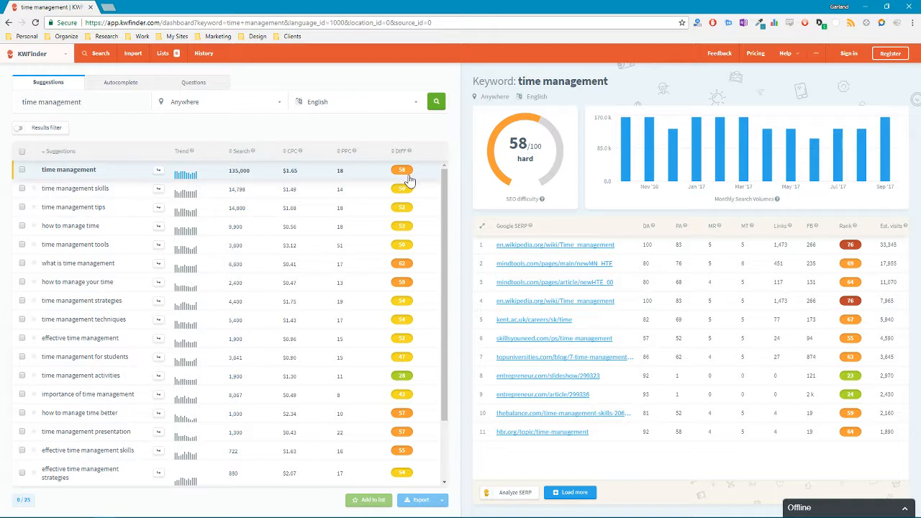
Step: Read the explanations of the DIFF, PPC, CPC and Search columns in the suggestions table
{"action": "mouse_move", "coordinate": [409, 153]}
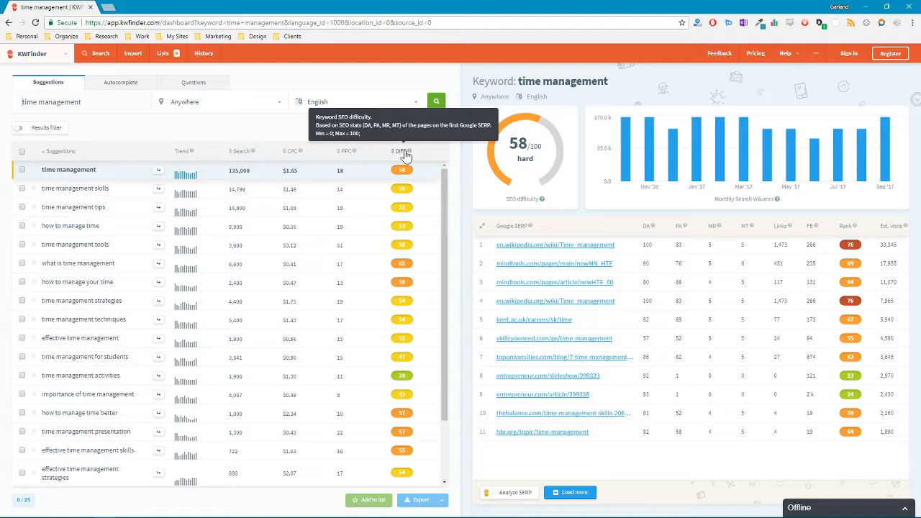
{"action": "mouse_move", "coordinate": [356, 156]}
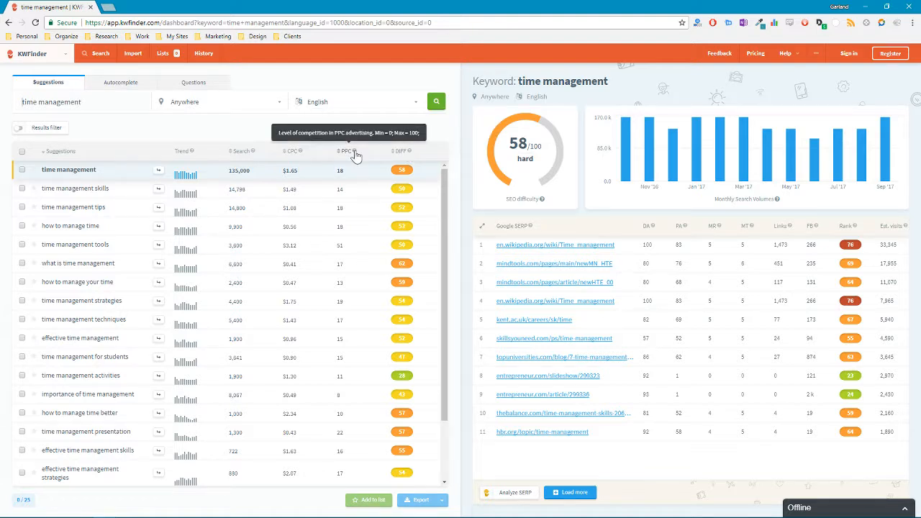
{"action": "mouse_move", "coordinate": [303, 155]}
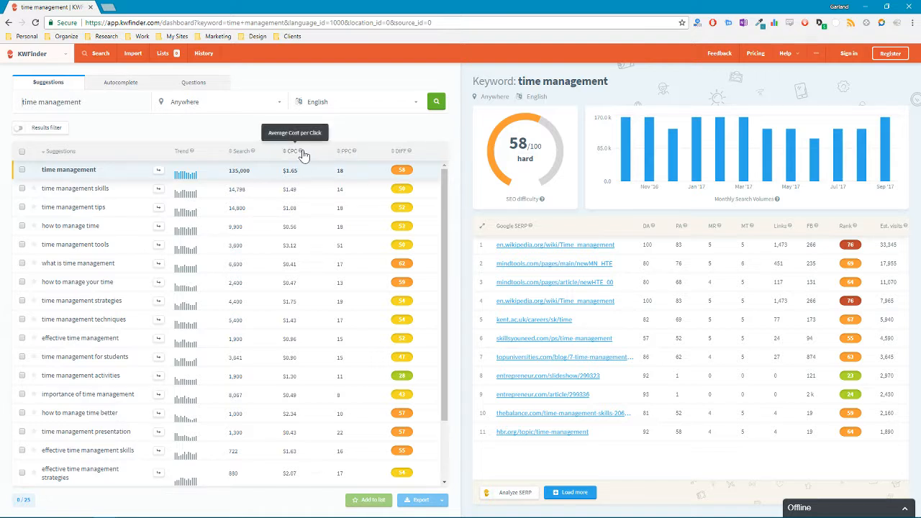
{"action": "mouse_move", "coordinate": [254, 155]}
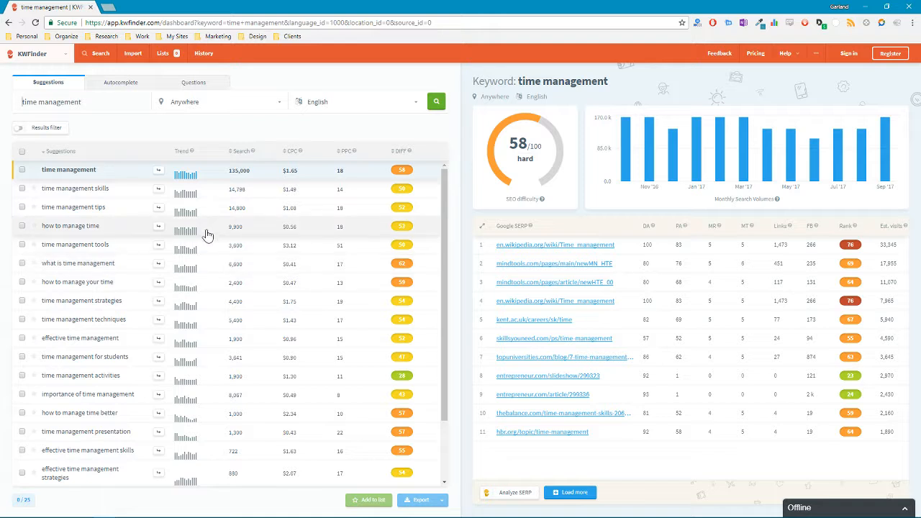
Step: Select the suggestions time management, time management skills, tips and tools, how to manage time, and how to manage your time
{"action": "left_click", "coordinate": [22, 171]}
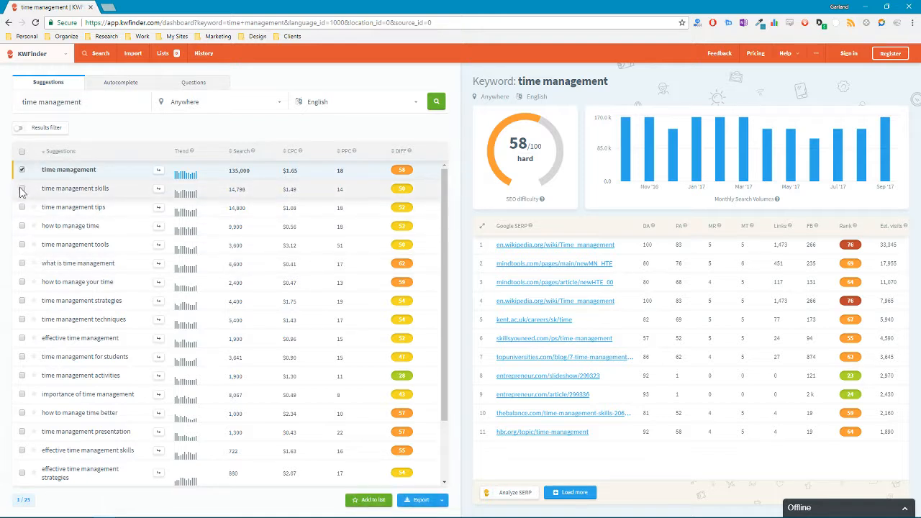
{"action": "left_click", "coordinate": [23, 189]}
{"action": "left_click", "coordinate": [21, 208]}
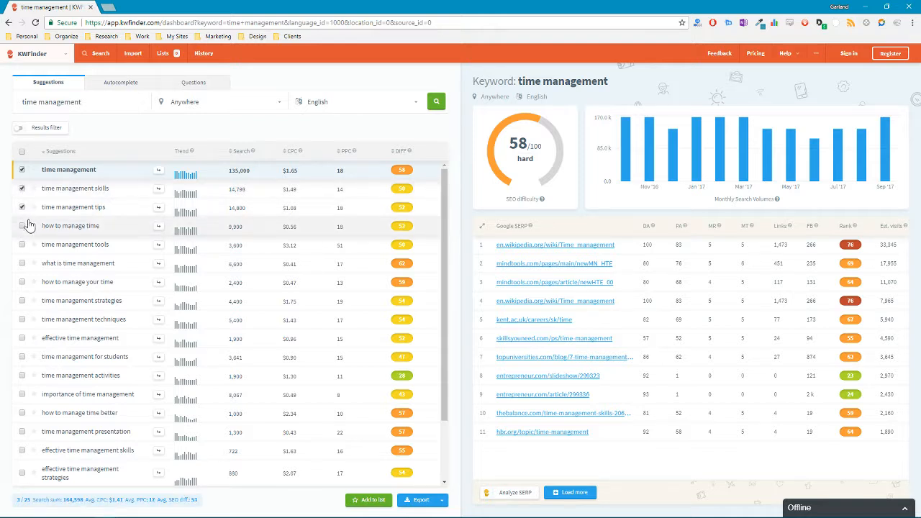
{"action": "left_click", "coordinate": [22, 227]}
{"action": "left_click", "coordinate": [23, 245]}
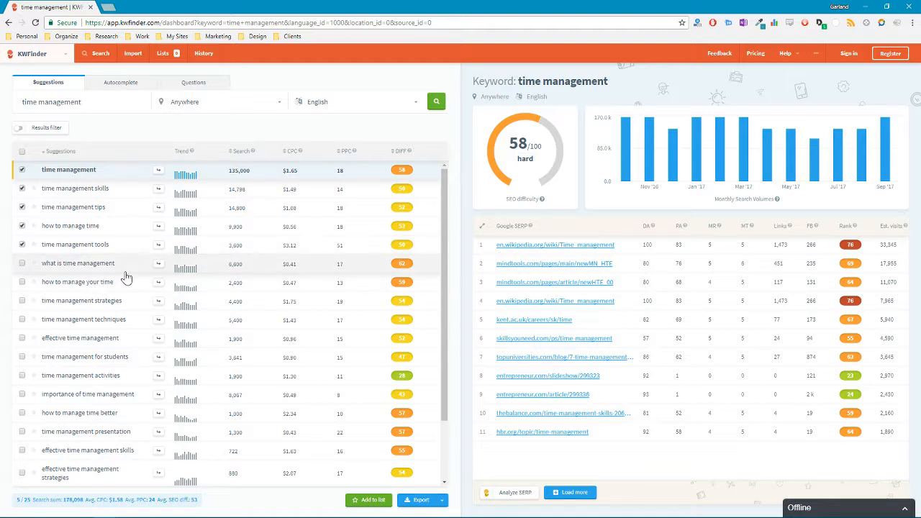
{"action": "left_click", "coordinate": [22, 282]}
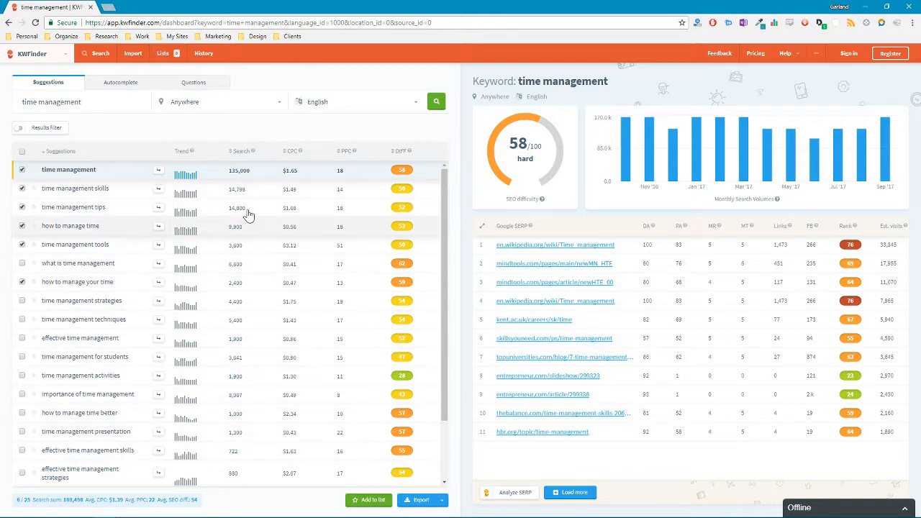
Step: Sort the suggestions by search volume and also select importance of time management and time management techniques, strategies and for students
{"action": "left_click", "coordinate": [241, 153]}
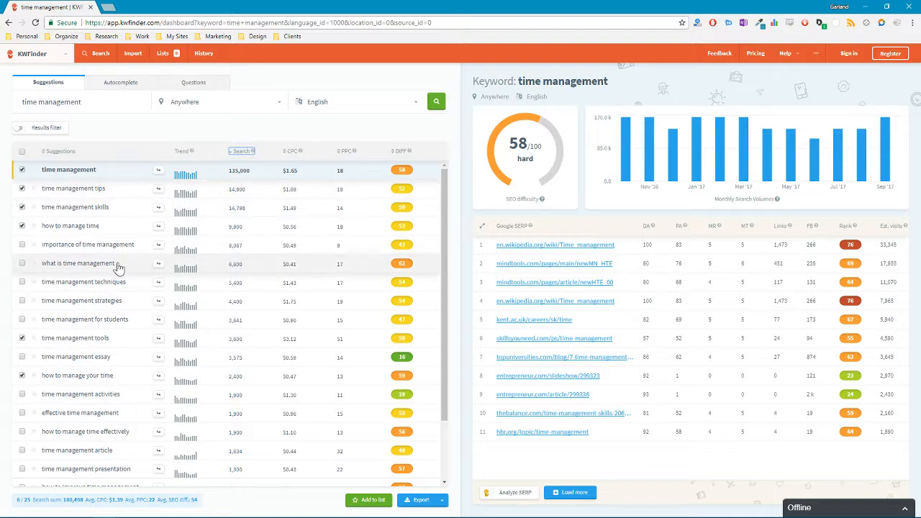
{"action": "left_click", "coordinate": [22, 246]}
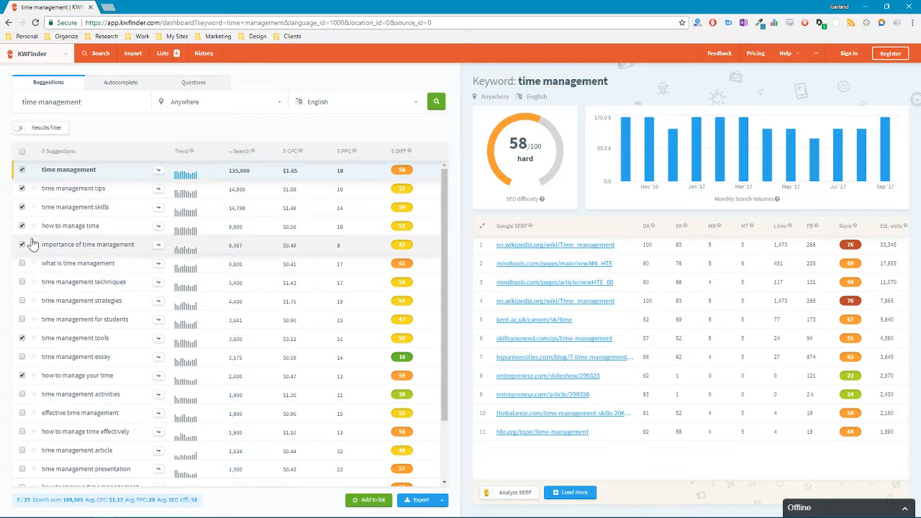
{"action": "left_click", "coordinate": [22, 284]}
{"action": "left_click", "coordinate": [22, 302]}
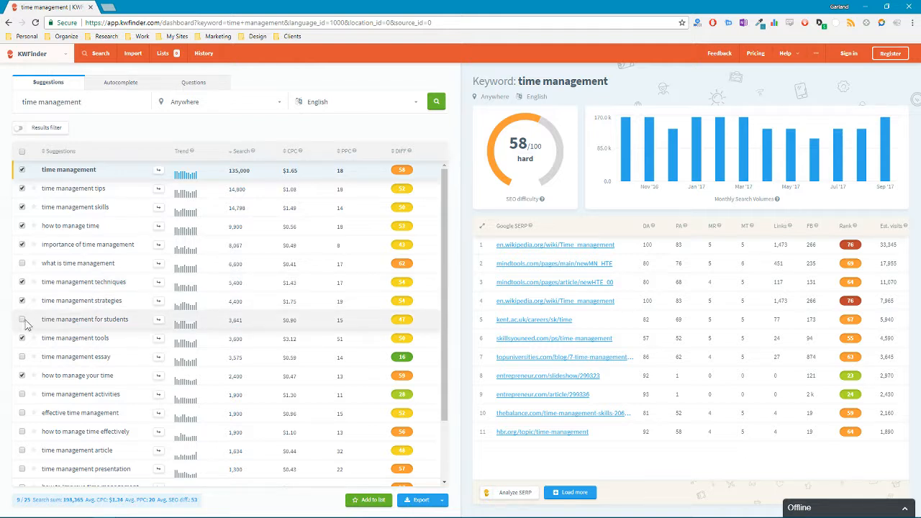
{"action": "left_click", "coordinate": [22, 322]}
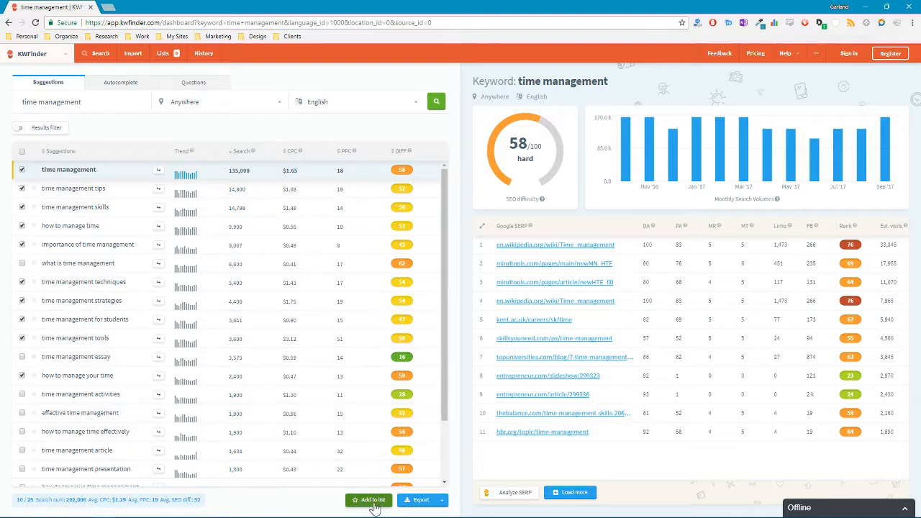
Step: Try to add the selected keywords to a list and sign in to the existing account with the prefilled credentials
{"action": "left_click", "coordinate": [372, 504]}
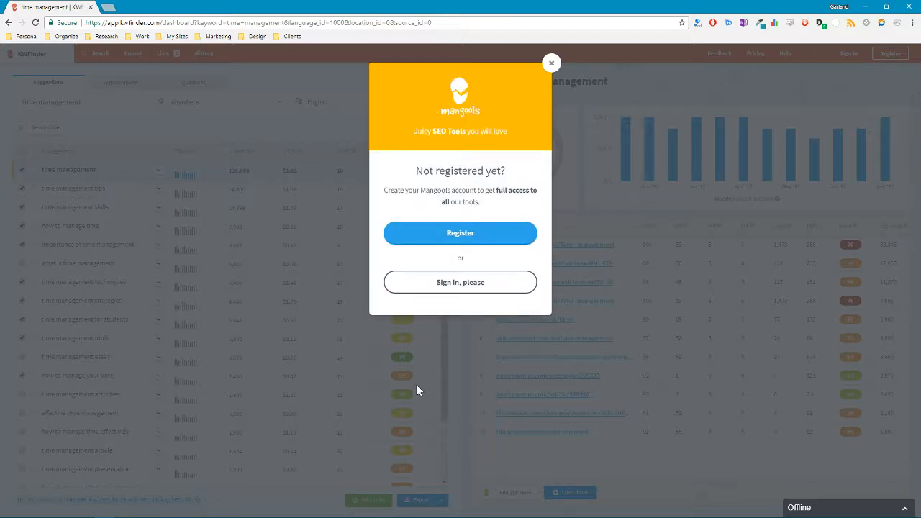
{"action": "left_click", "coordinate": [452, 288]}
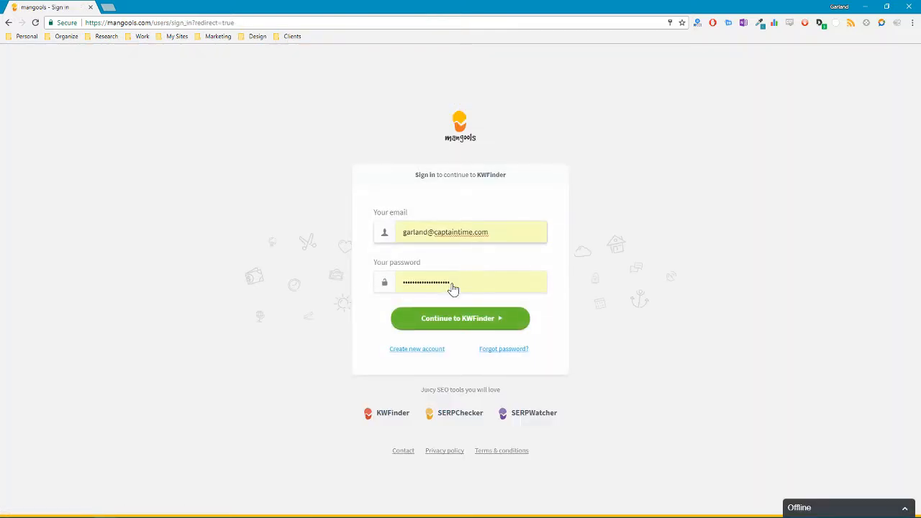
{"action": "left_click", "coordinate": [463, 325]}
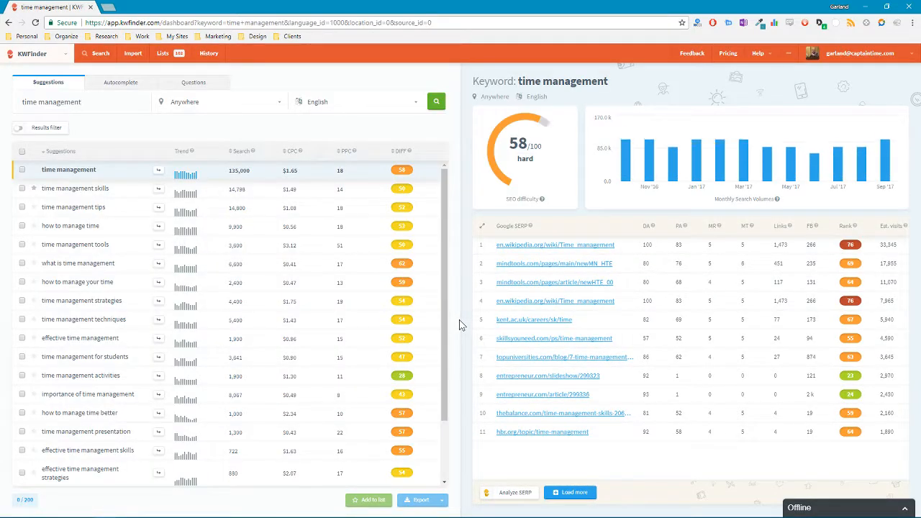
Step: Select the suggestions time management skills, tips, tools, strategies and techniques, plus how to manage time and how to manage your time
{"action": "left_click", "coordinate": [22, 190]}
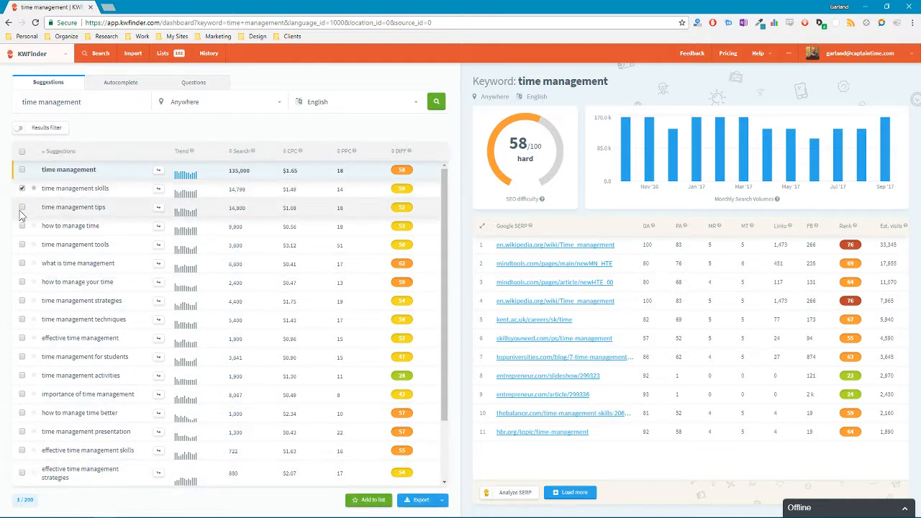
{"action": "left_click", "coordinate": [22, 208]}
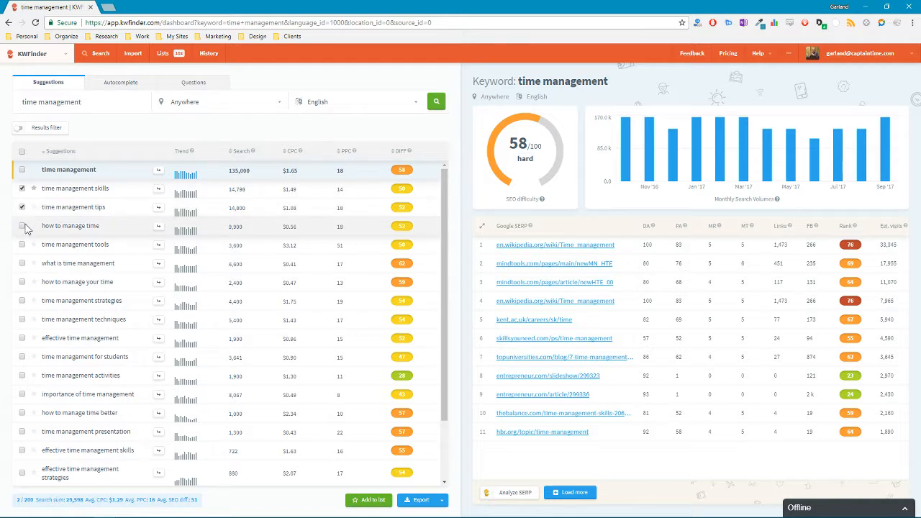
{"action": "left_click", "coordinate": [22, 246]}
{"action": "left_click", "coordinate": [22, 227]}
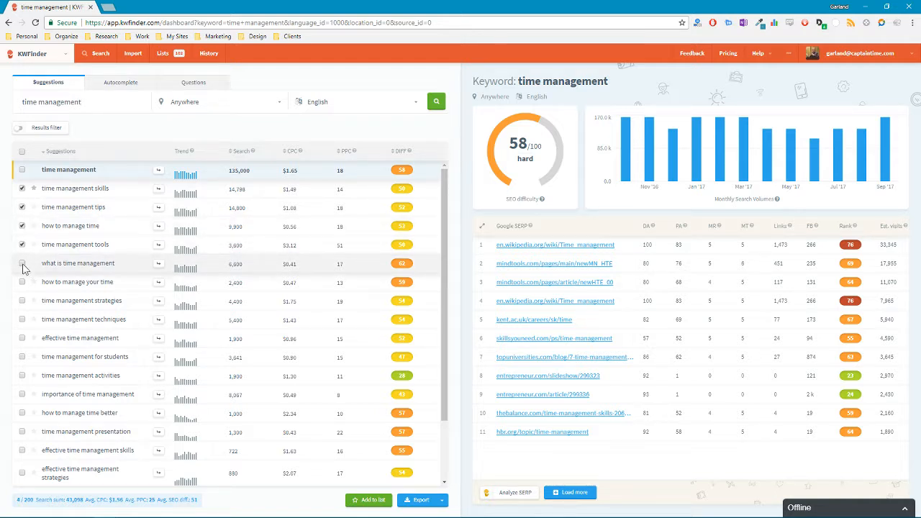
{"action": "left_click", "coordinate": [22, 283]}
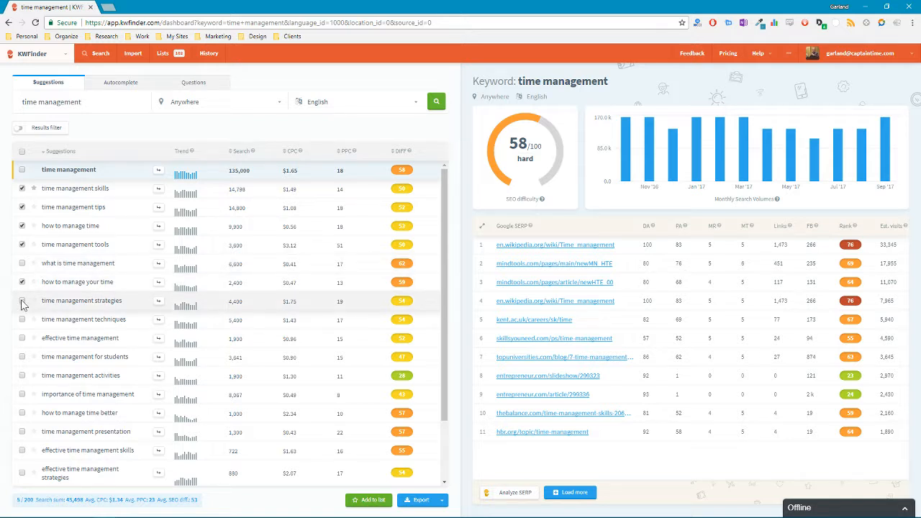
{"action": "left_click", "coordinate": [22, 302]}
{"action": "left_click", "coordinate": [22, 320]}
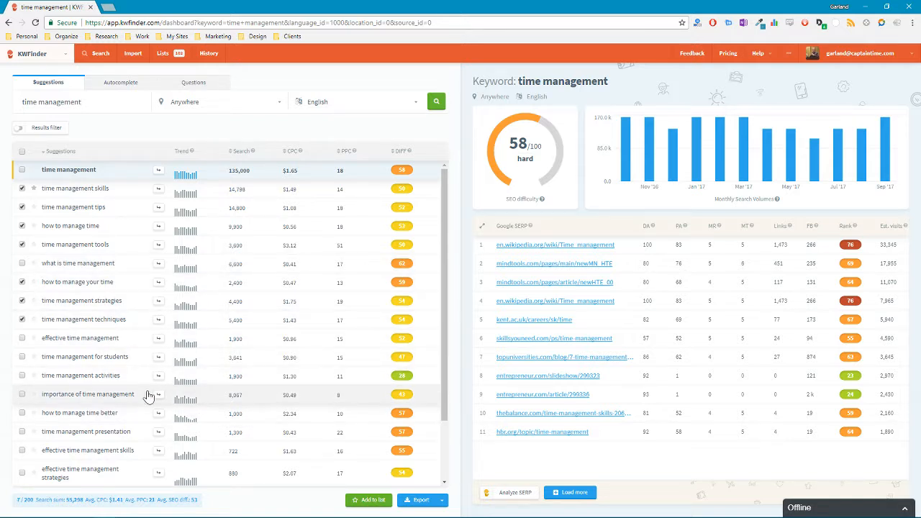
Step: Sort the suggestions by search volume and add "time management for students" to the selection
{"action": "left_click", "coordinate": [242, 152]}
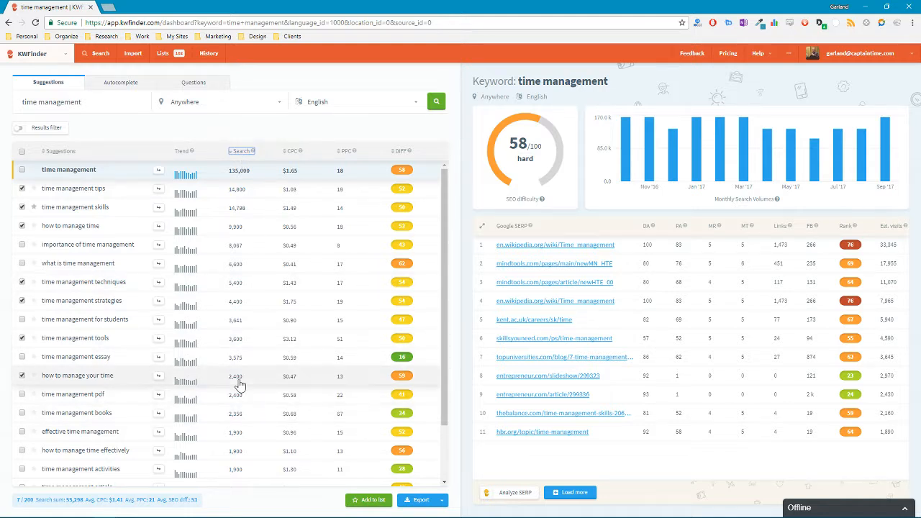
{"action": "left_click", "coordinate": [22, 320]}
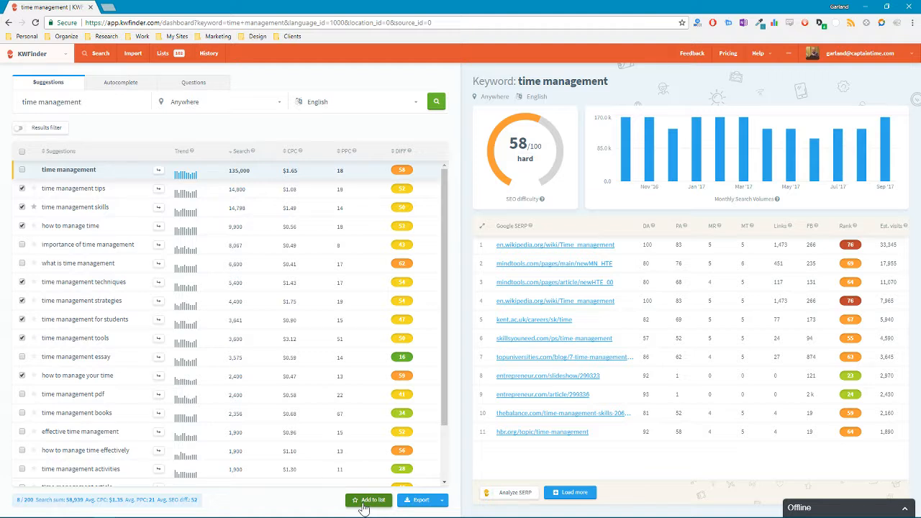
Step: Save the selected keywords to a new list named "CT: Time Management Test"
{"action": "left_click", "coordinate": [367, 501]}
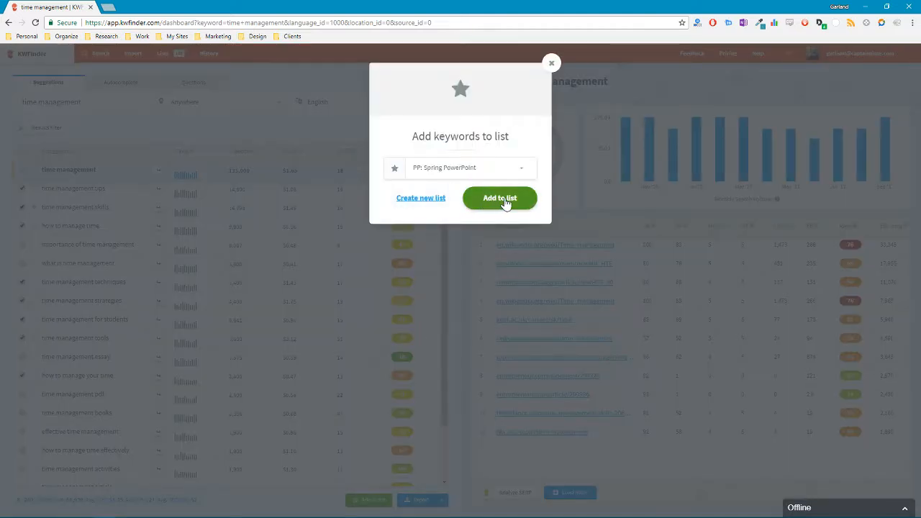
{"action": "left_click", "coordinate": [521, 176]}
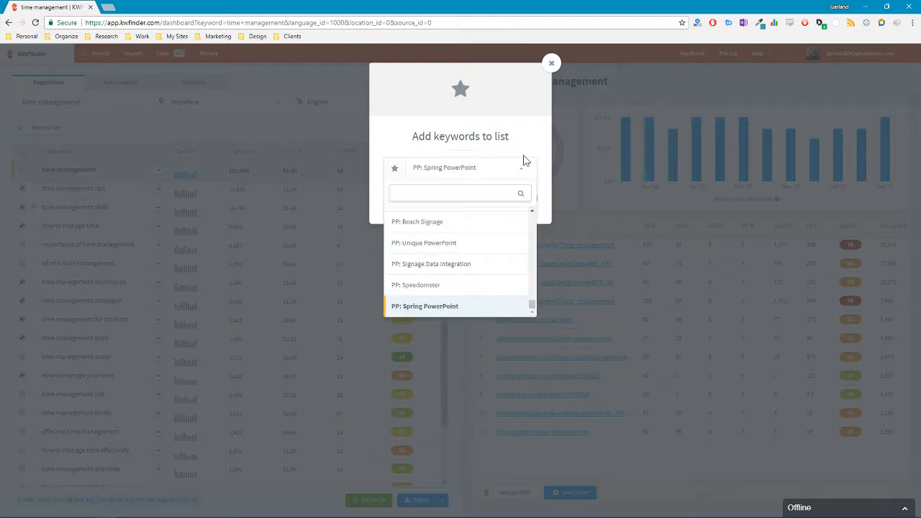
{"action": "left_click", "coordinate": [532, 138]}
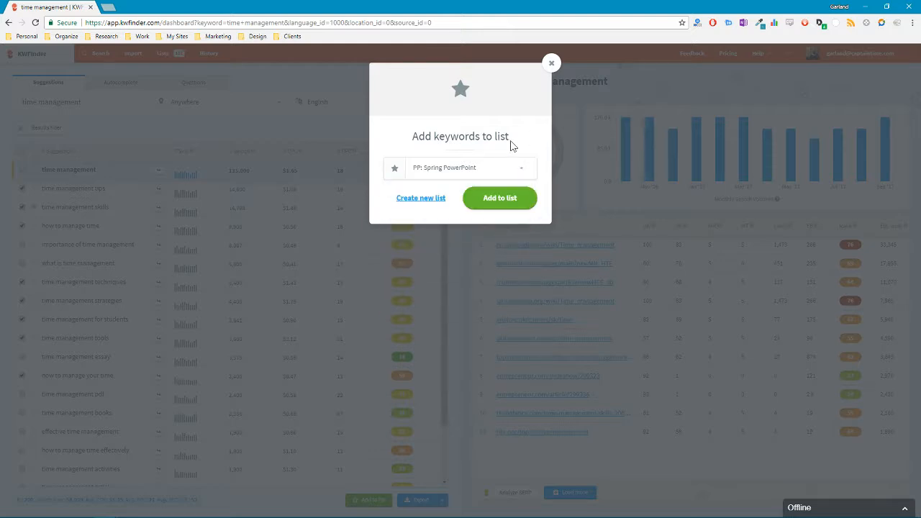
{"action": "left_click", "coordinate": [420, 199]}
{"action": "left_click", "coordinate": [409, 170]}
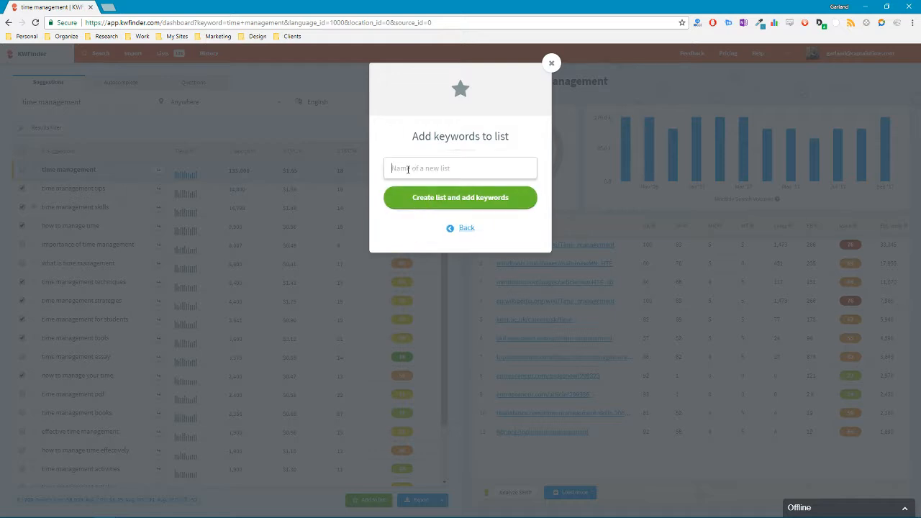
{"action": "type", "text": "CT: Time Management Test"}
{"action": "left_click", "coordinate": [475, 199]}
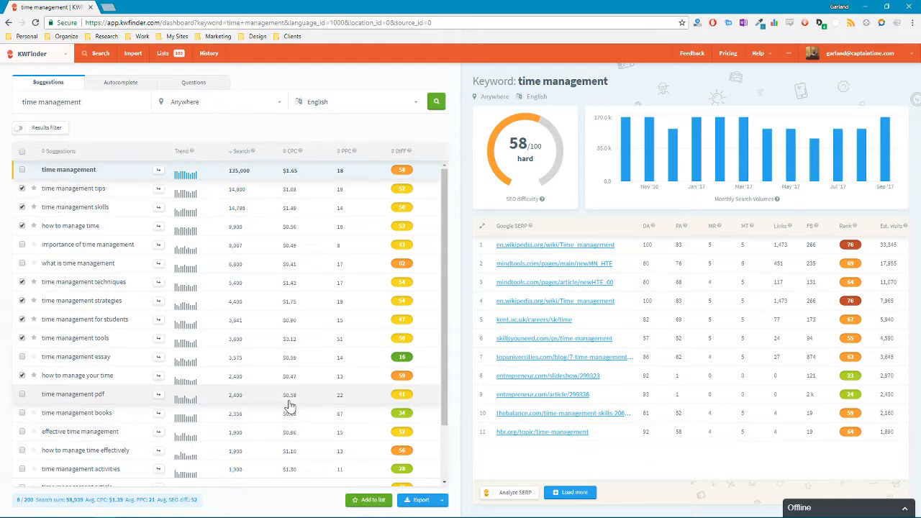
Step: Calculate the missing SEO difficulty score for the "budget time" suggestion
{"action": "scroll", "coordinate": [290, 407], "scroll_direction": "down", "scroll_amount": 1}
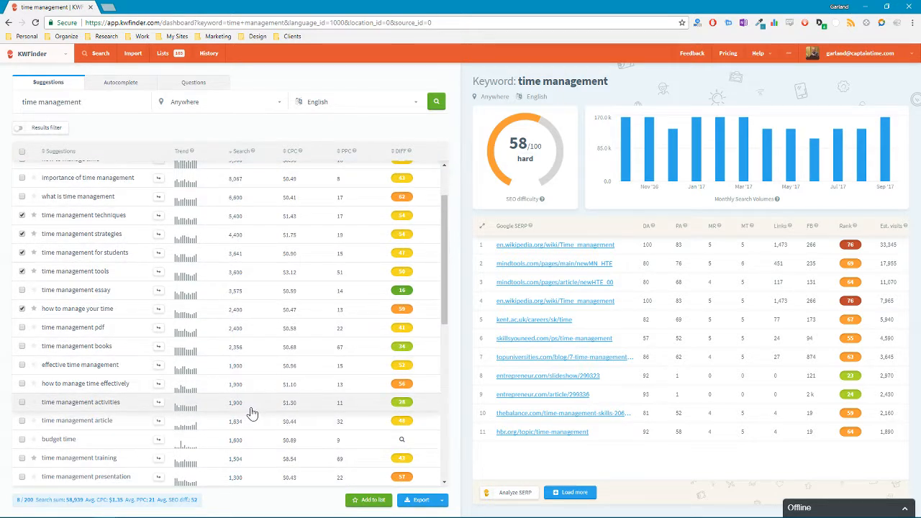
{"action": "scroll", "coordinate": [259, 410], "scroll_direction": "down", "scroll_amount": 2}
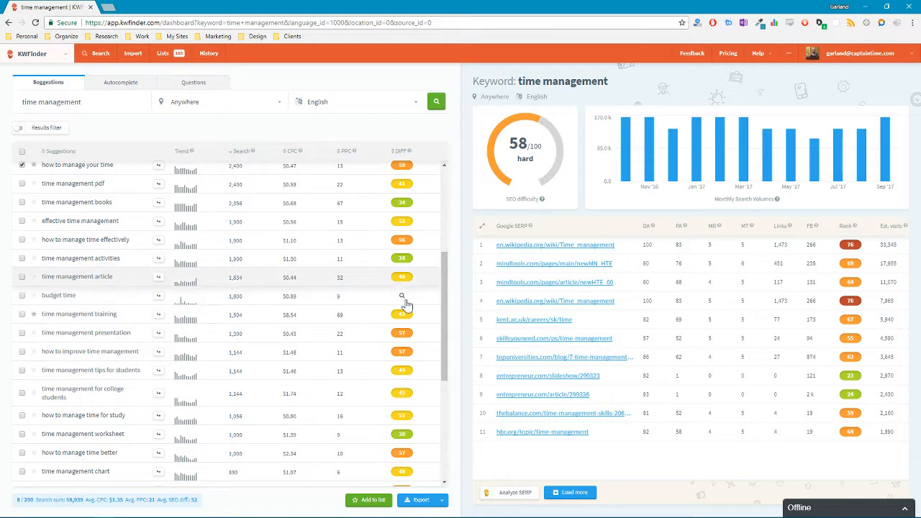
{"action": "left_click", "coordinate": [402, 298]}
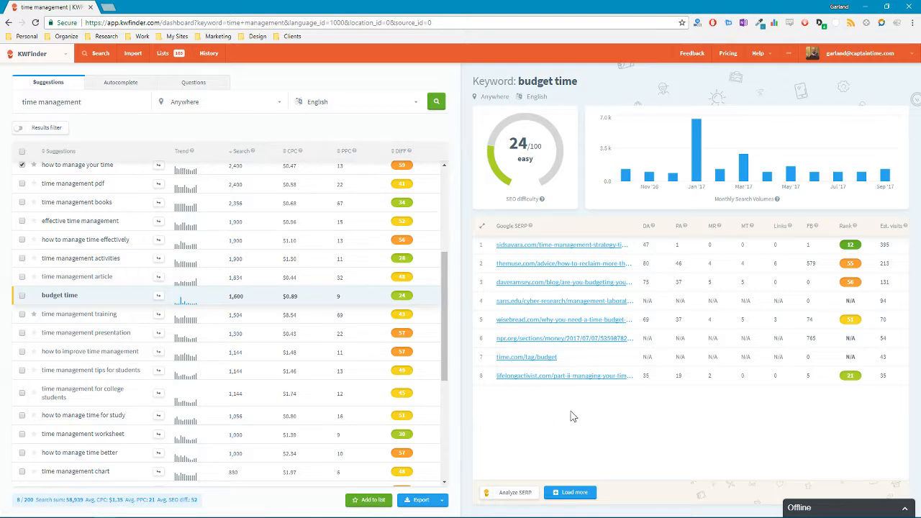
Step: Open the saved "CT: Time Management Test" keyword list
{"action": "left_click", "coordinate": [165, 61]}
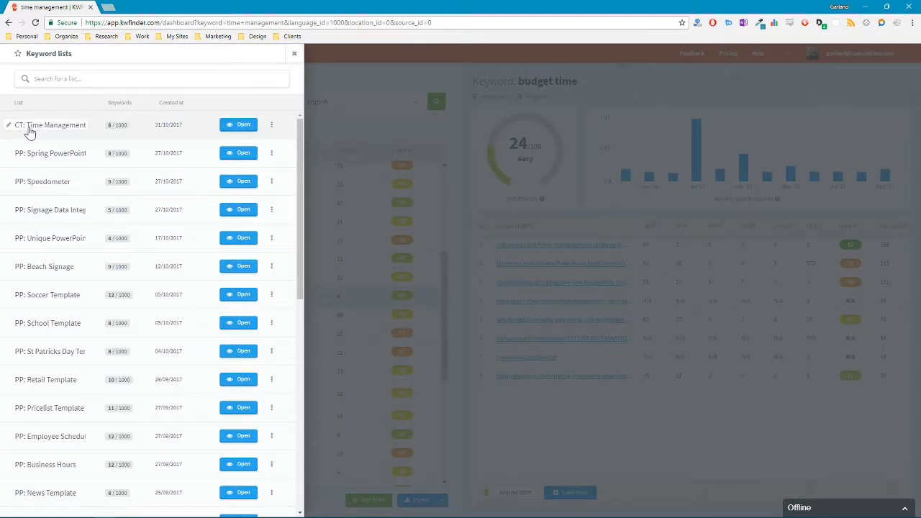
{"action": "left_click", "coordinate": [239, 123]}
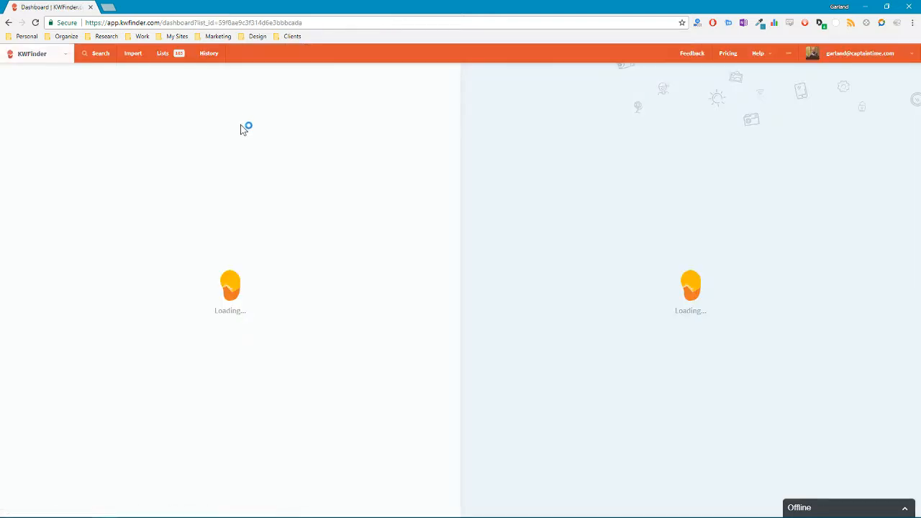